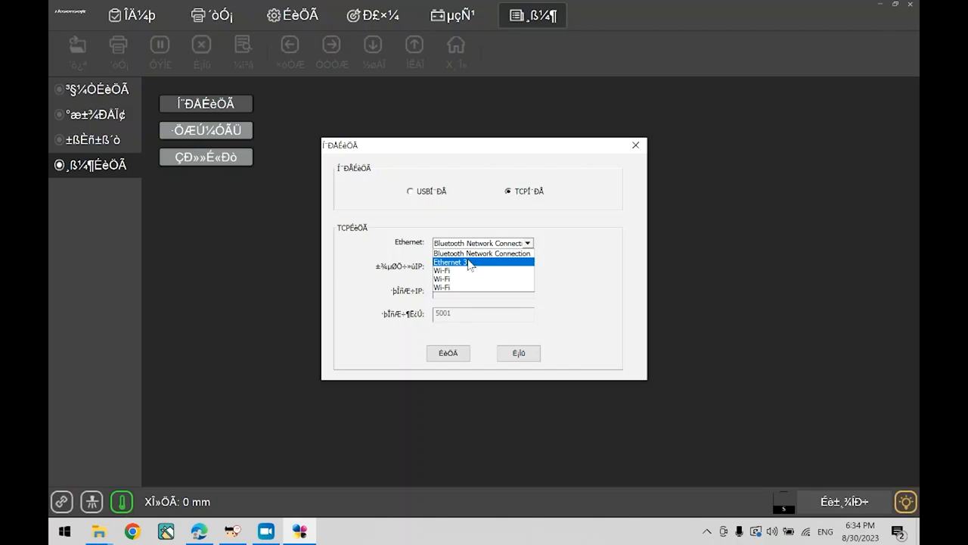
# - Configure the TCP connection to use Ethernet 3 with local IP address 192.168.127.58, apply it and close the communication settings
pyautogui.click(469, 263)
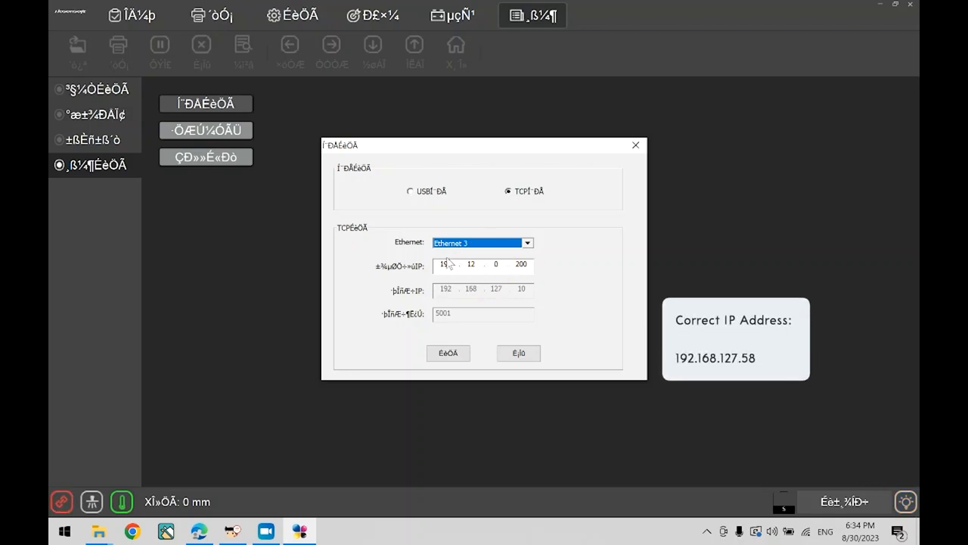
pyautogui.click(469, 263)
pyautogui.press('BackSpace')
pyautogui.press('BackSpace')
pyautogui.write('168')
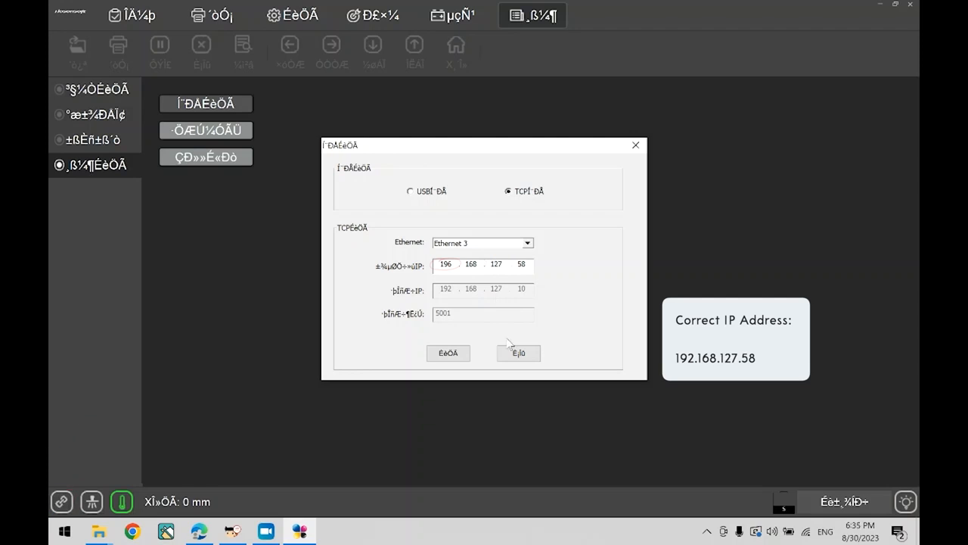
pyautogui.press('BackSpace')
pyautogui.write('2')
pyautogui.click(448, 352)
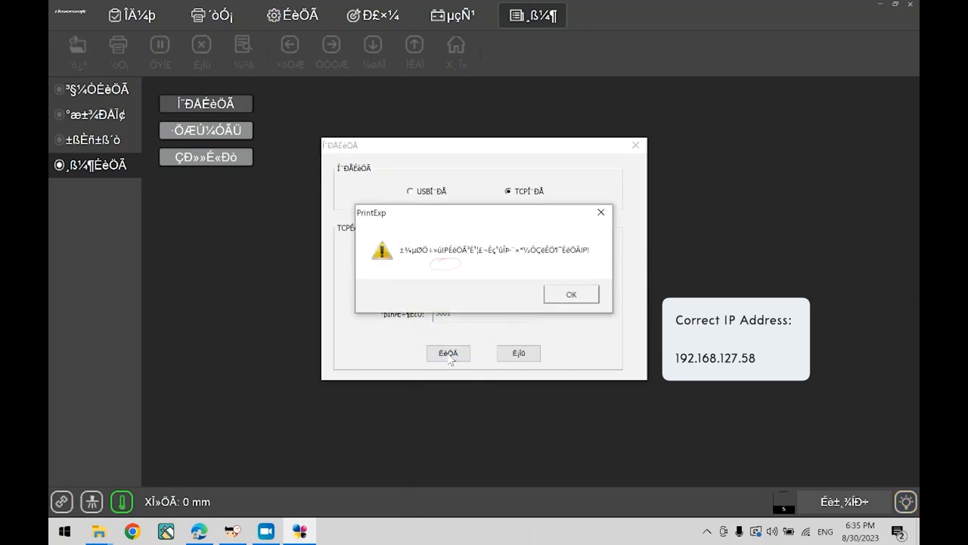
pyautogui.click(547, 301)
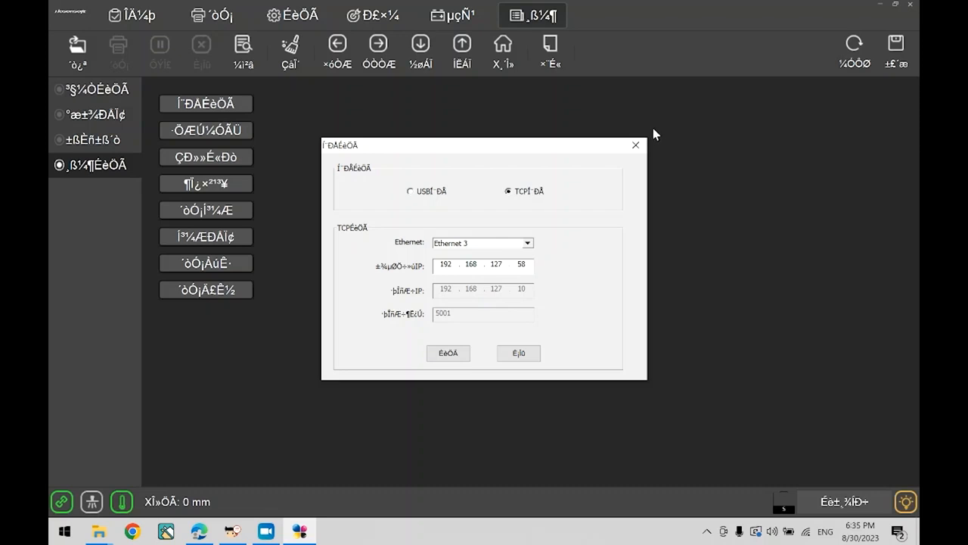
pyautogui.click(635, 145)
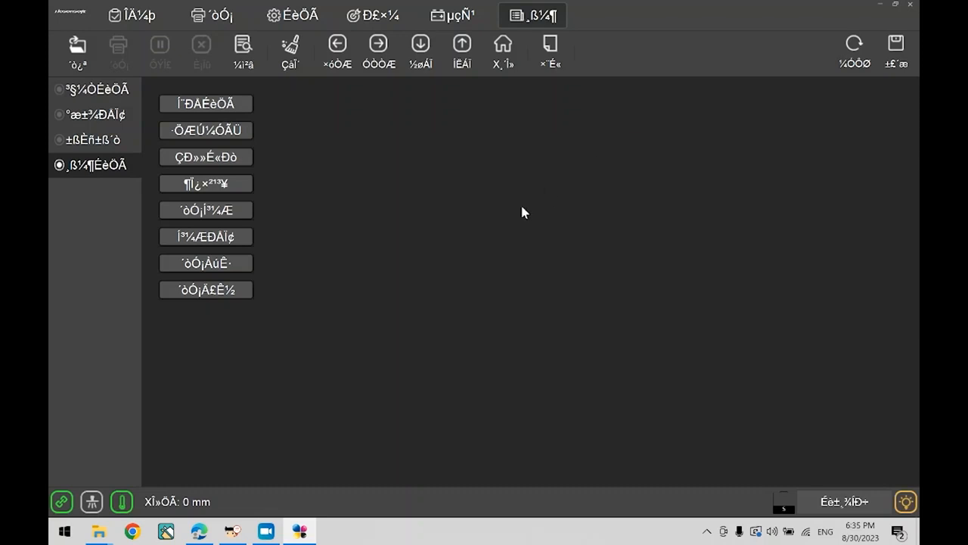
# - Change the interface language to English and save all parameters
pyautogui.click(205, 132)
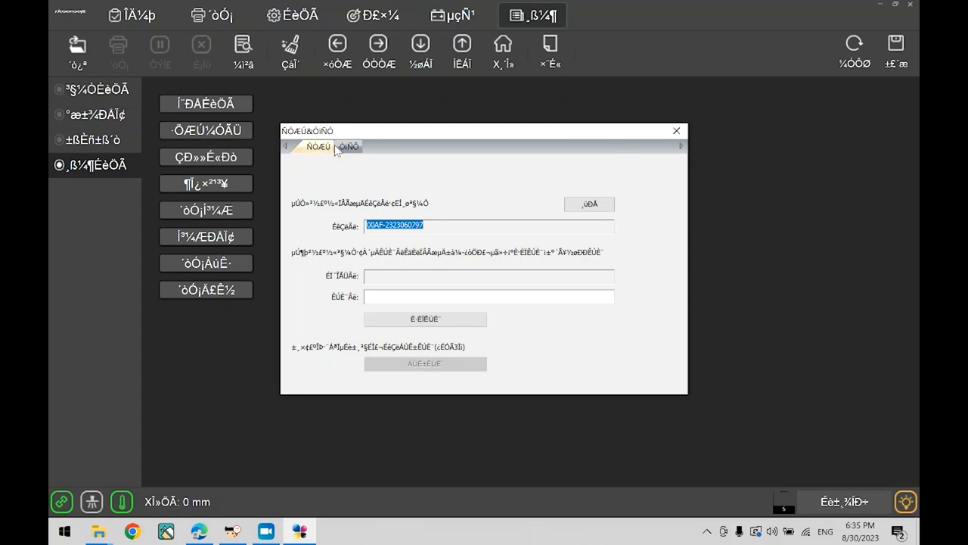
pyautogui.click(349, 147)
pyautogui.click(390, 179)
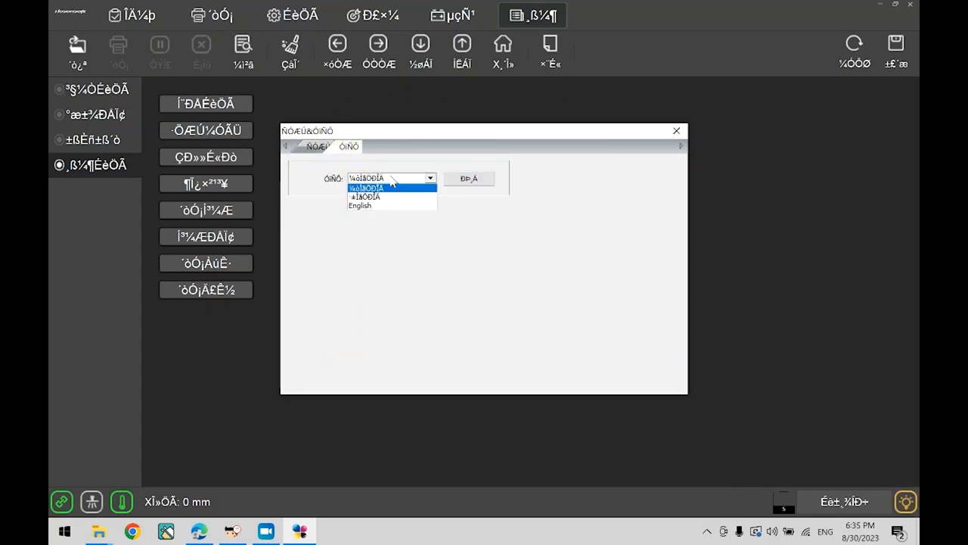
pyautogui.click(381, 205)
pyautogui.click(469, 179)
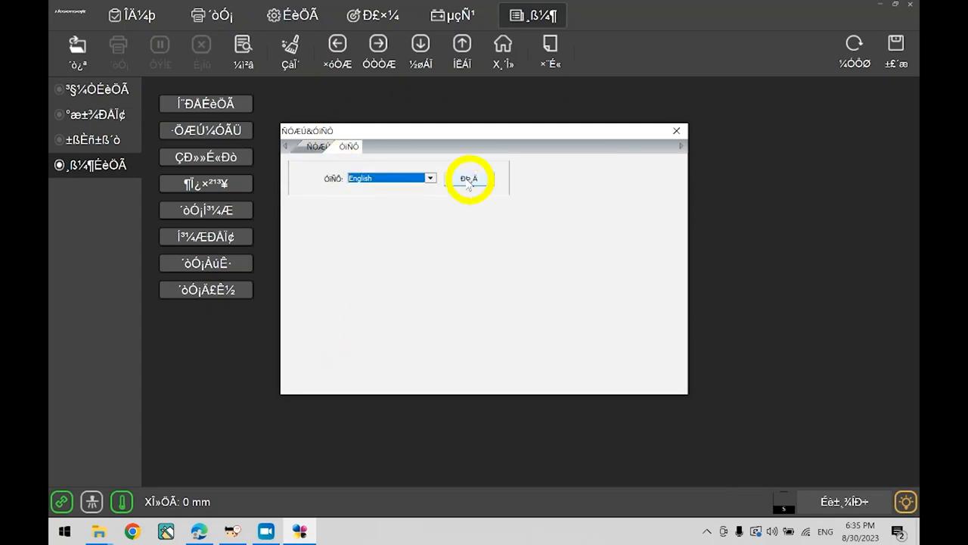
pyautogui.click(486, 288)
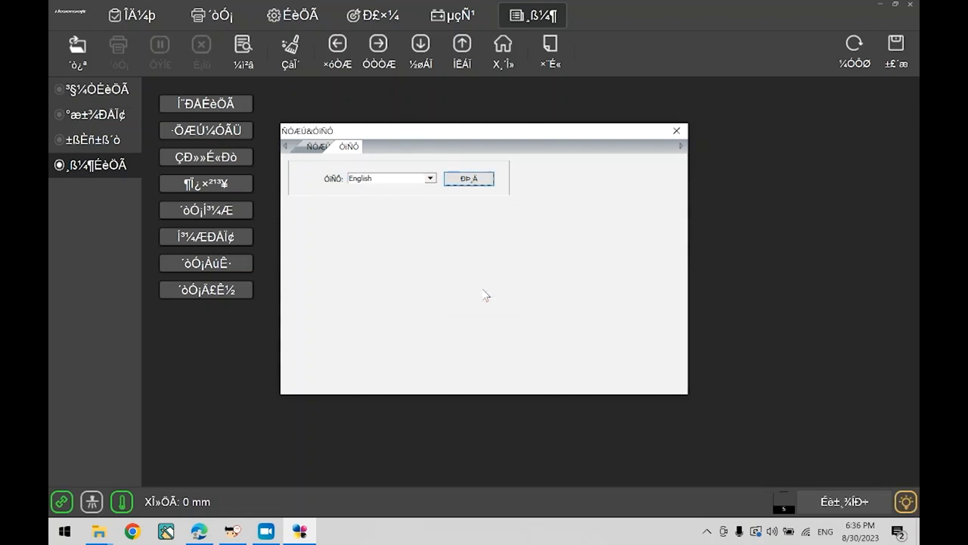
pyautogui.click(676, 130)
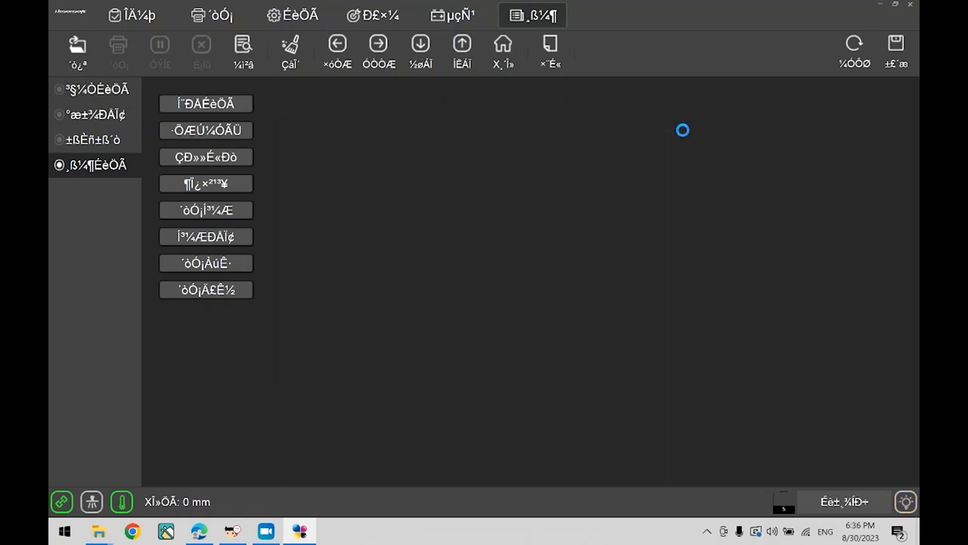
pyautogui.click(602, 288)
pyautogui.click(895, 47)
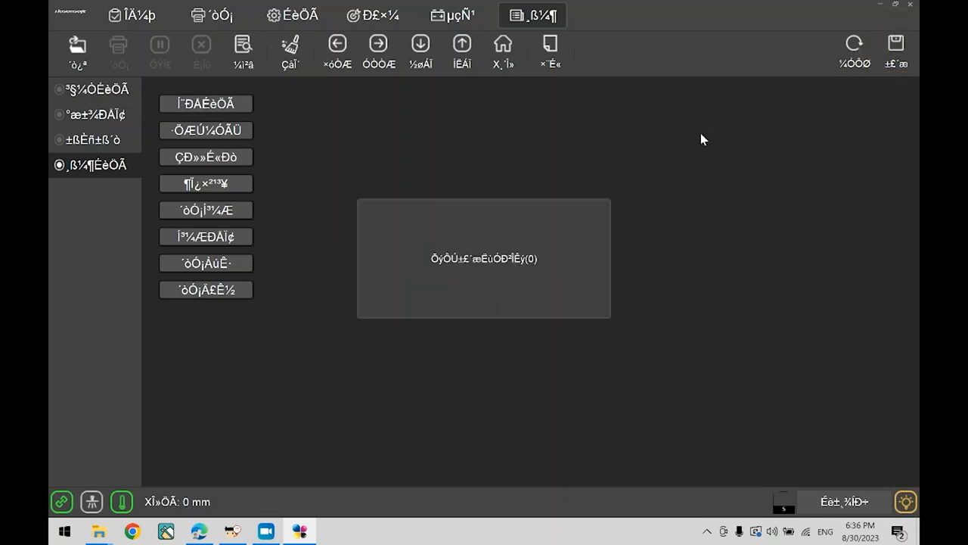
# - Close the print control program and relaunch it from PrintExp.exe in its software folder
pyautogui.rightClick(308, 527)
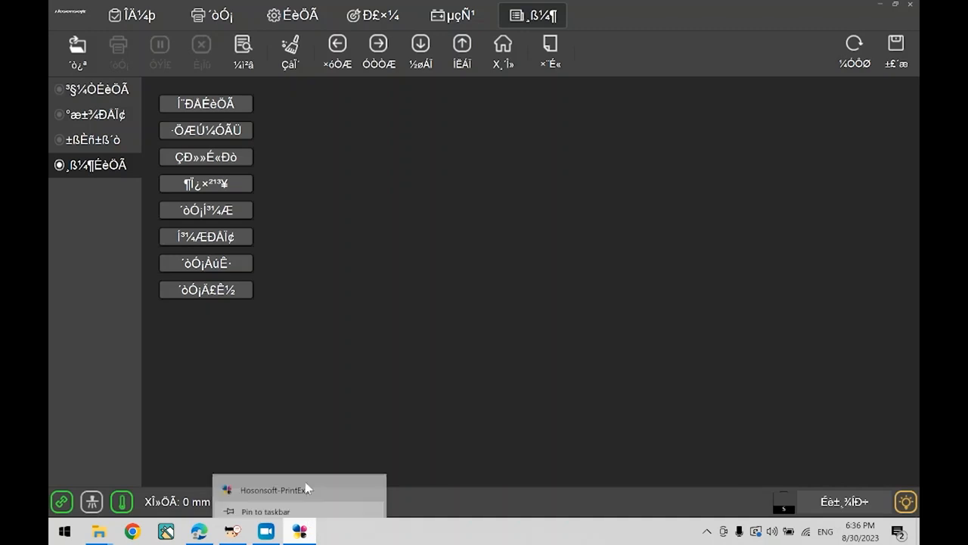
pyautogui.click(910, 4)
pyautogui.click(535, 288)
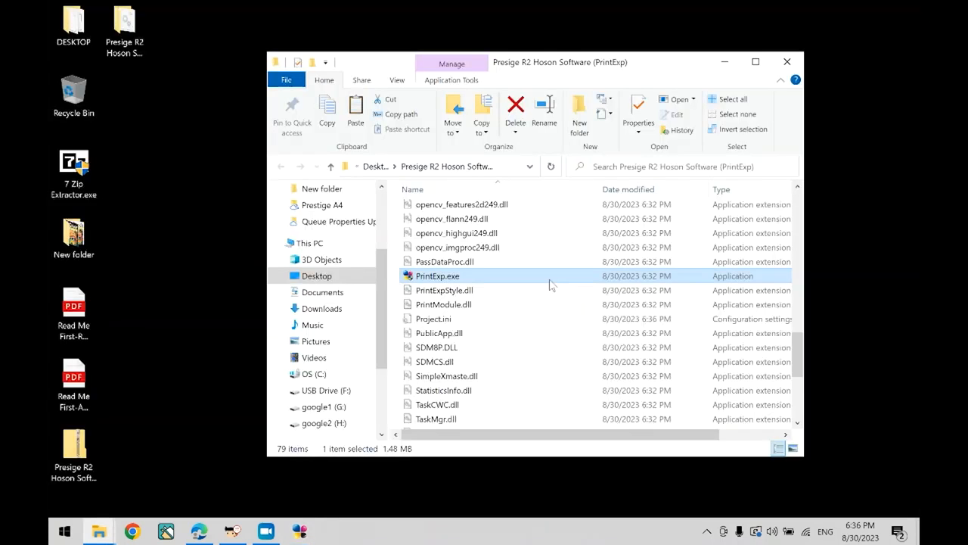
pyautogui.doubleClick(551, 277)
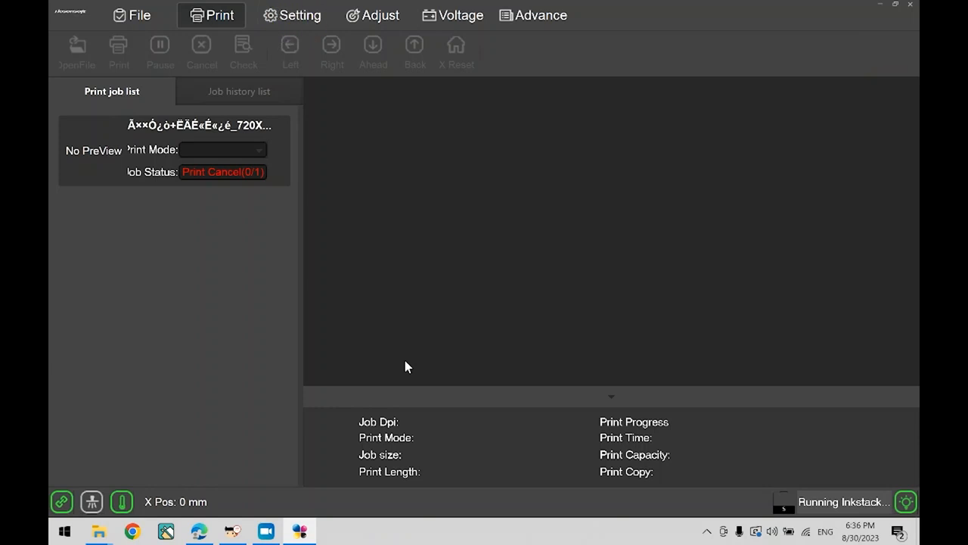
# - Set the X margin to 40 mm and the Auto Jump White type to Together
pyautogui.click(309, 22)
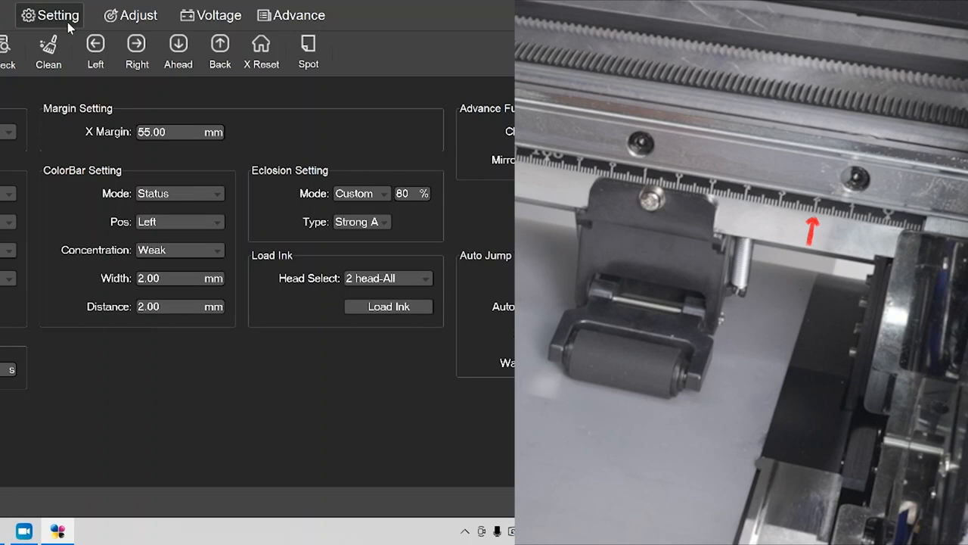
pyautogui.doubleClick(147, 132)
pyautogui.press('BackSpace')
pyautogui.write('40')
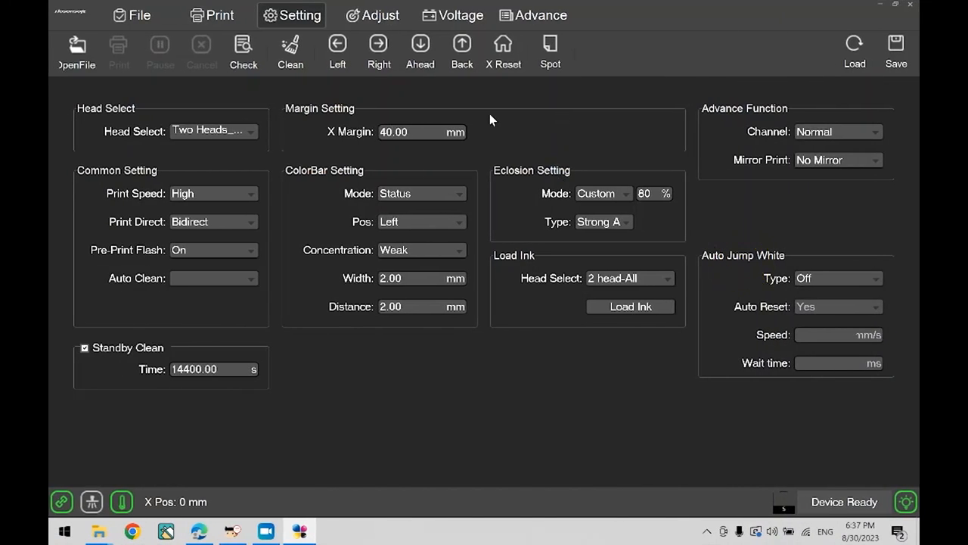
pyautogui.click(834, 283)
pyautogui.click(829, 328)
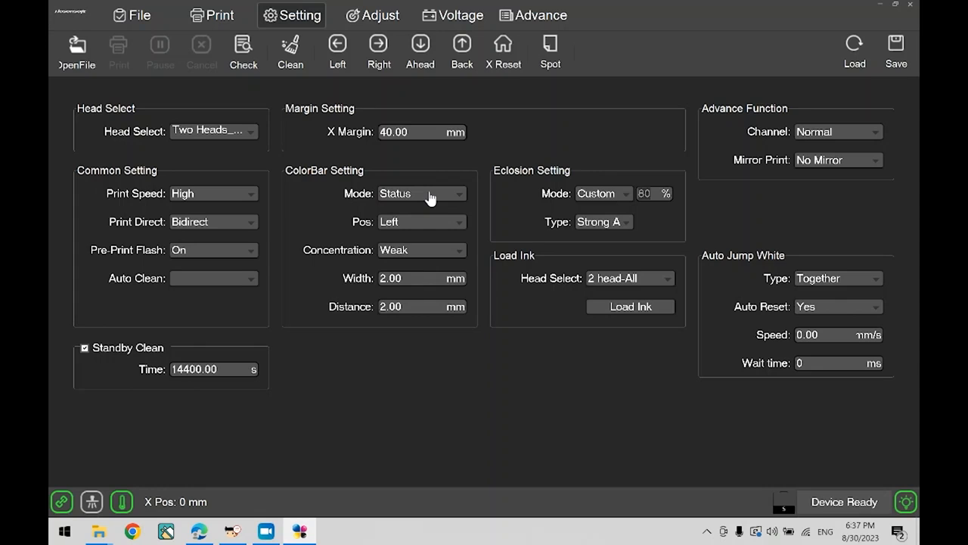
# - Set the ColorBar mode to Off and Auto Clean to Clean flush, saving the settings
pyautogui.click(404, 196)
pyautogui.click(404, 210)
pyautogui.click(219, 278)
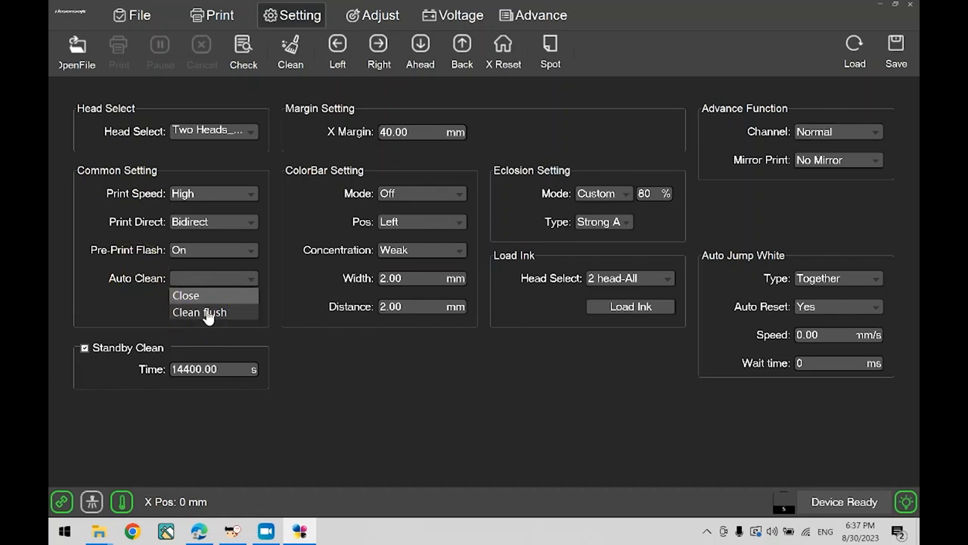
pyautogui.click(209, 313)
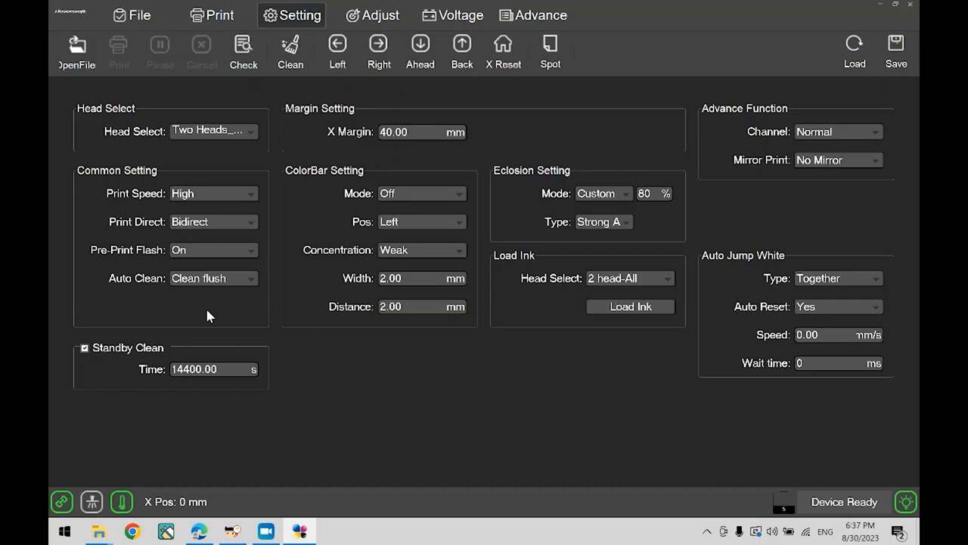
pyautogui.click(895, 43)
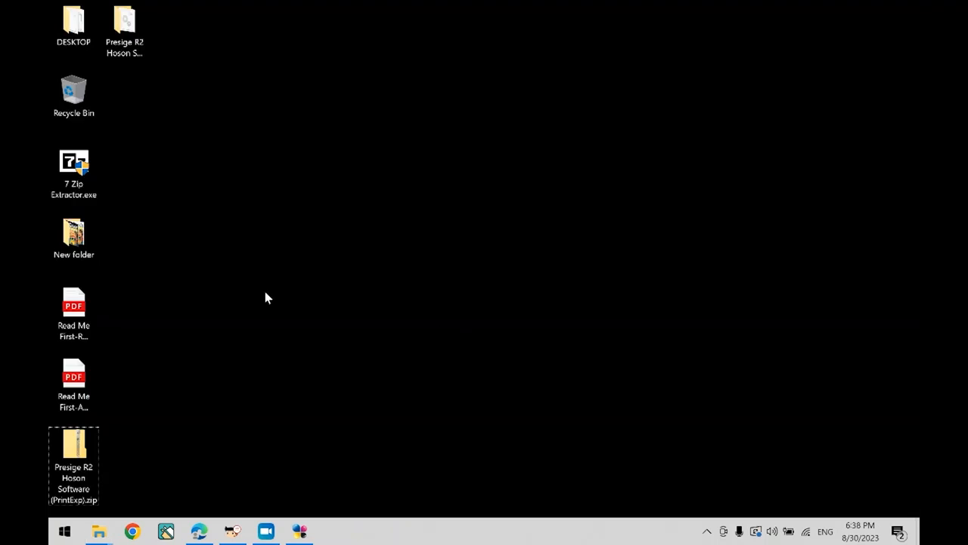
# - Launch DigiRIP Pro and advance its Create Queue Wizard to the printer defaults
pyautogui.press('super')
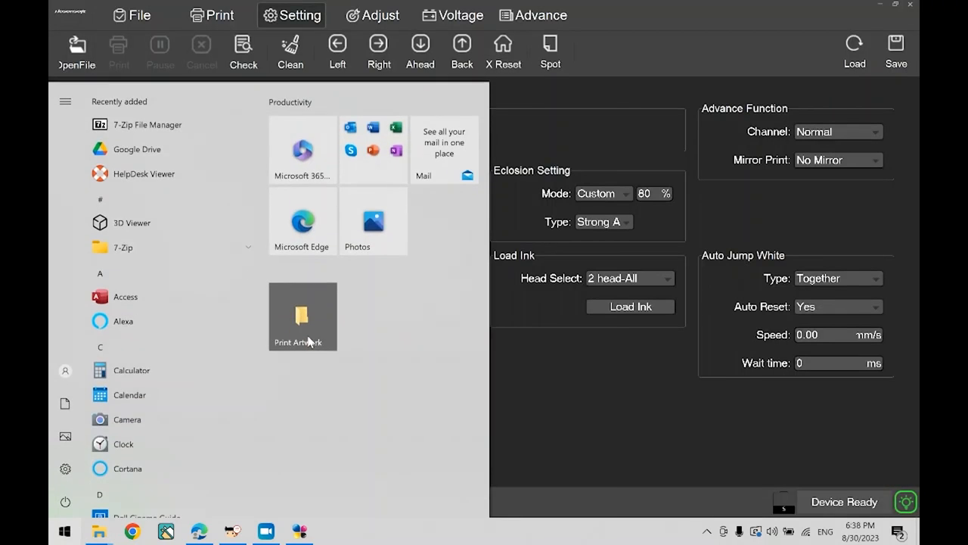
pyautogui.write('dig')
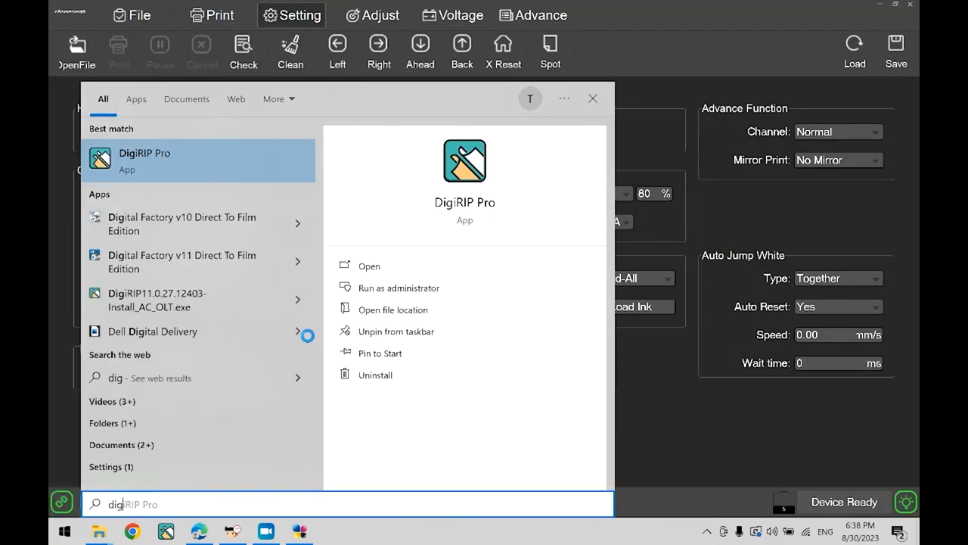
pyautogui.click(202, 164)
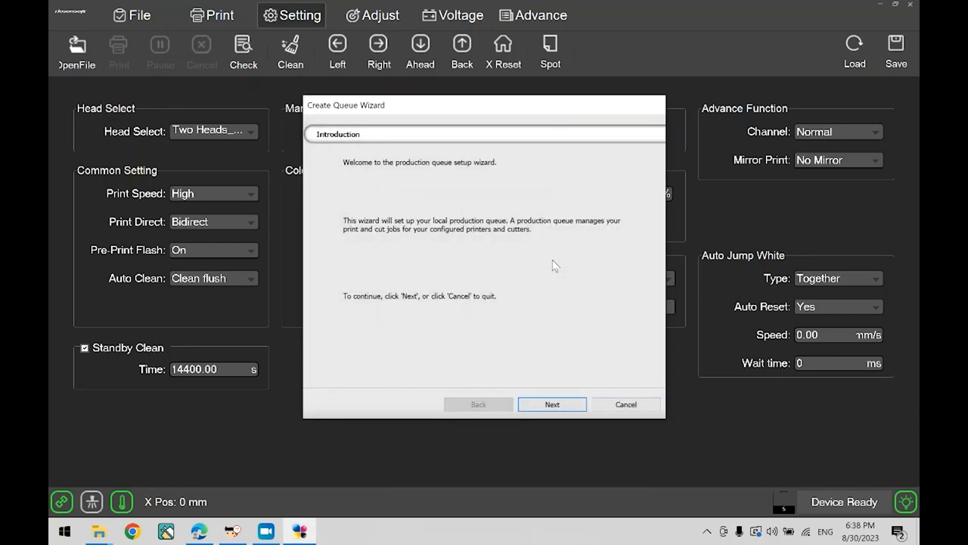
pyautogui.click(551, 404)
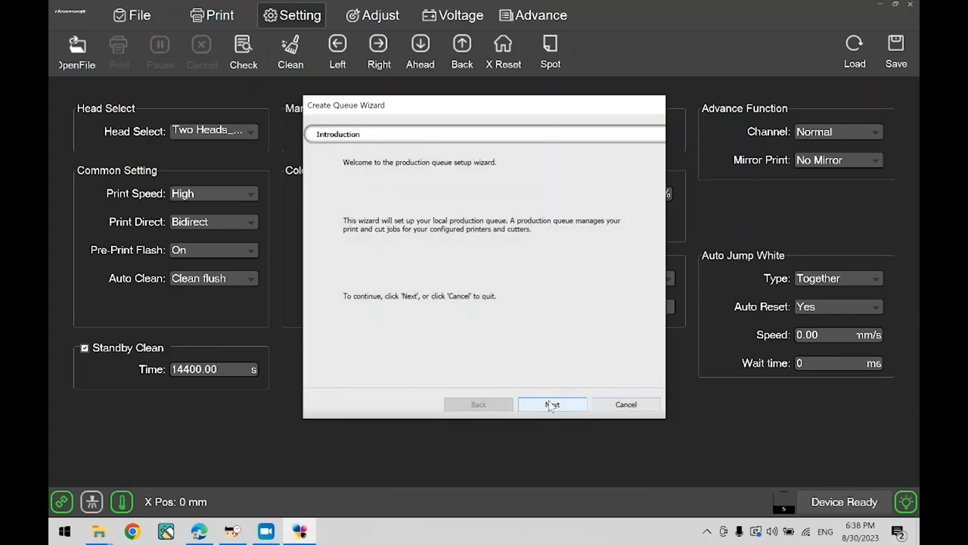
pyautogui.click(551, 405)
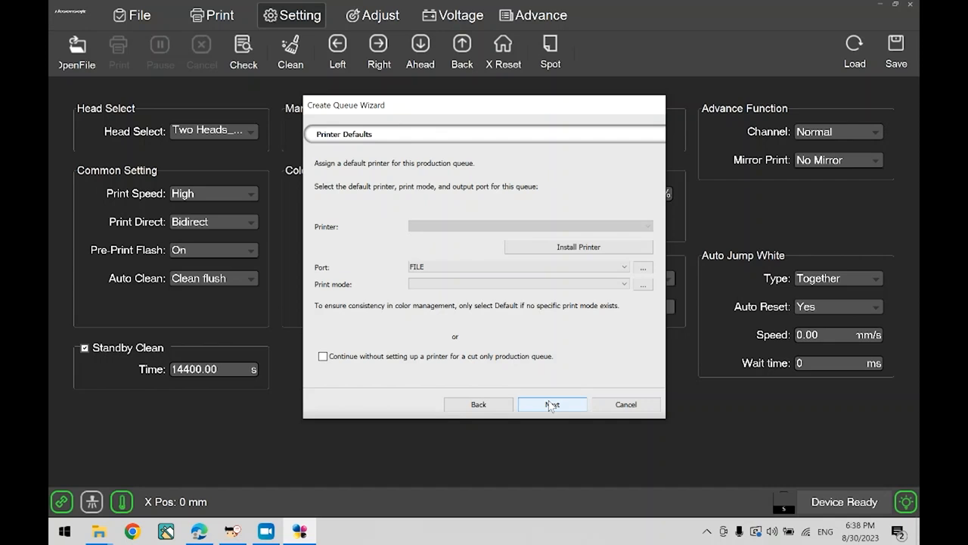
# - Install the Prestige R2 printer driver for the new production queue
pyautogui.click(565, 252)
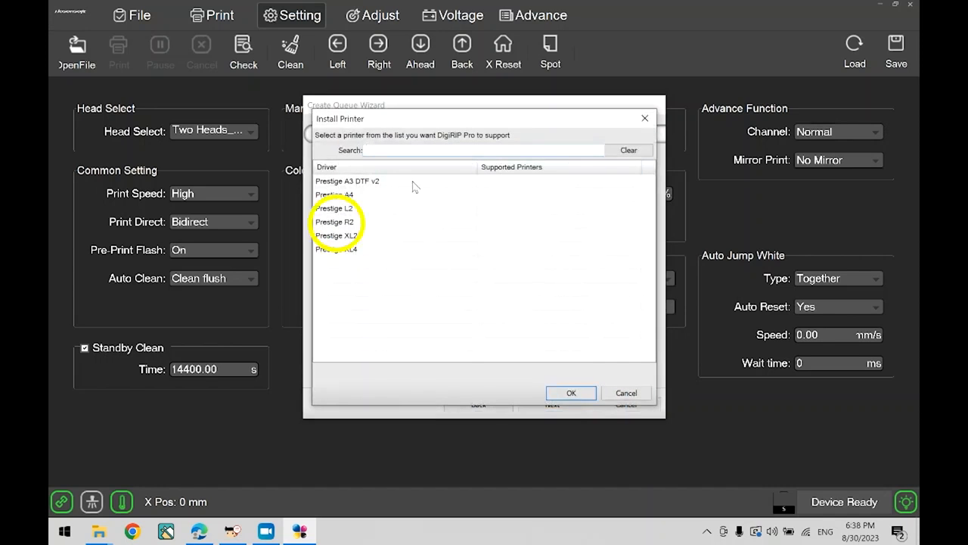
pyautogui.click(347, 223)
pyautogui.click(571, 394)
pyautogui.click(548, 378)
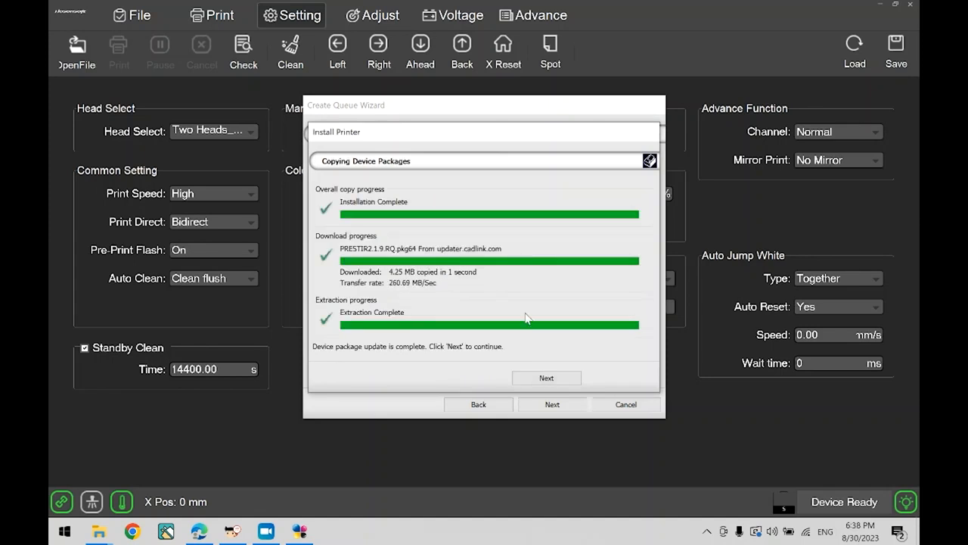
pyautogui.click(541, 376)
# - Set the printer port to TCP/IP (Network Device) with IP address 127.0.0.1 and complete the printer installation
pyautogui.click(474, 217)
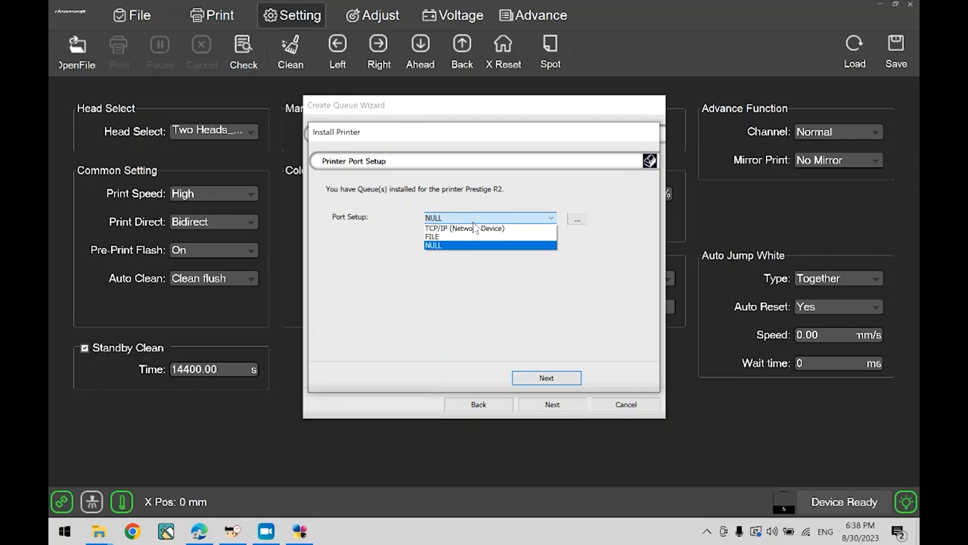
pyautogui.click(475, 235)
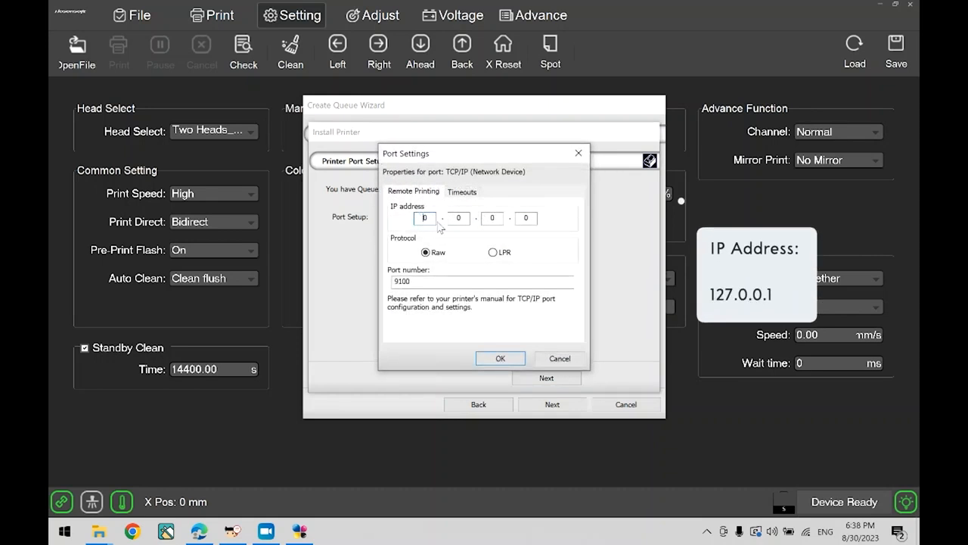
pyautogui.write('127.0.0.1')
pyautogui.click(498, 359)
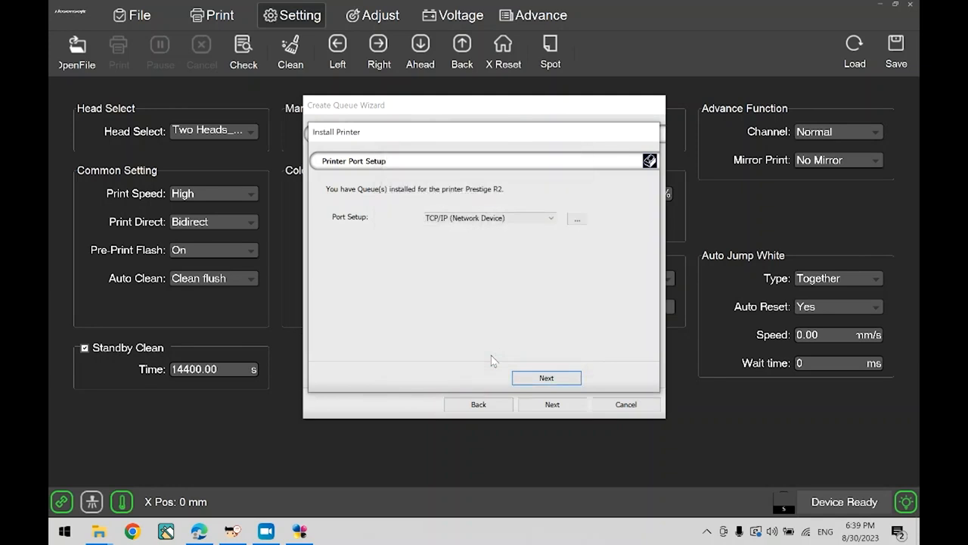
pyautogui.click(546, 378)
pyautogui.click(546, 378)
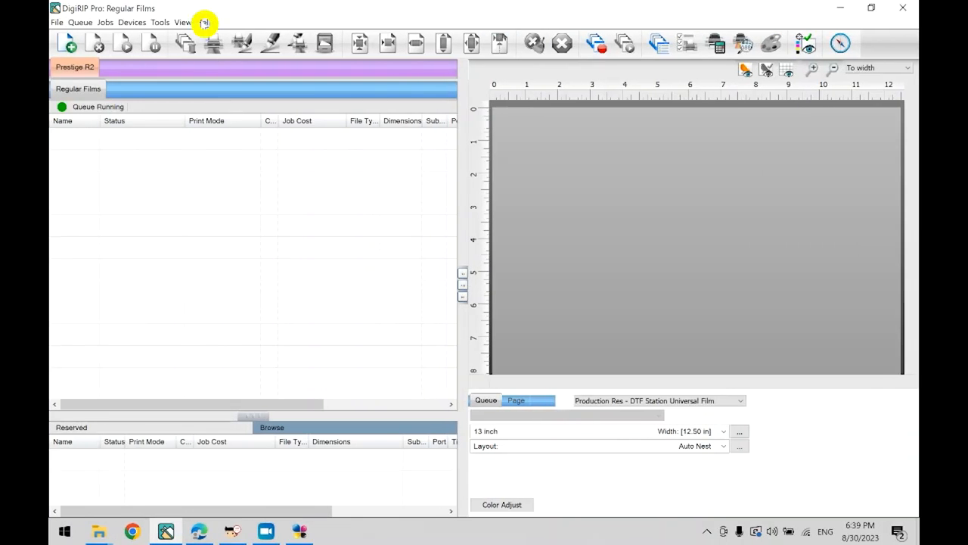
# - Check online for DigiRIP Pro updates and close the update dialog
pyautogui.click(204, 23)
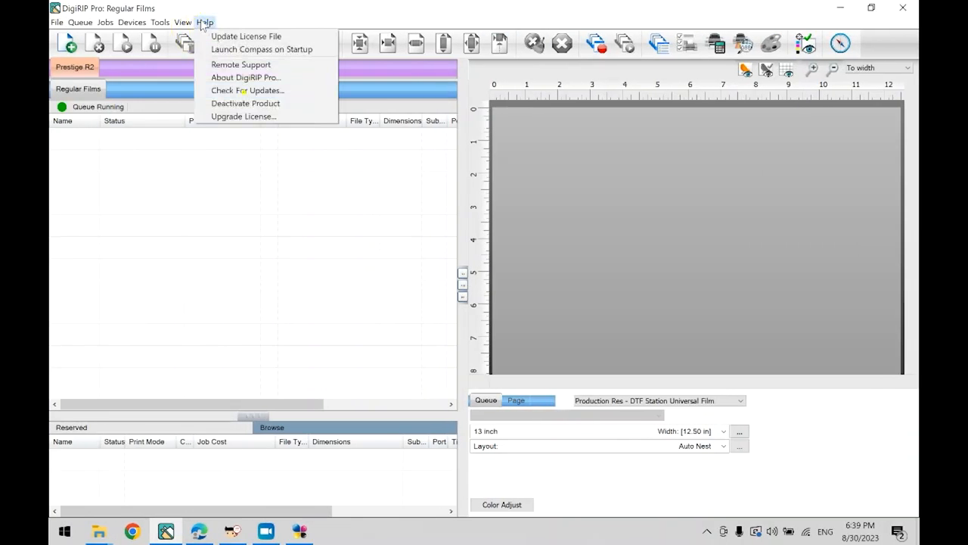
pyautogui.click(242, 91)
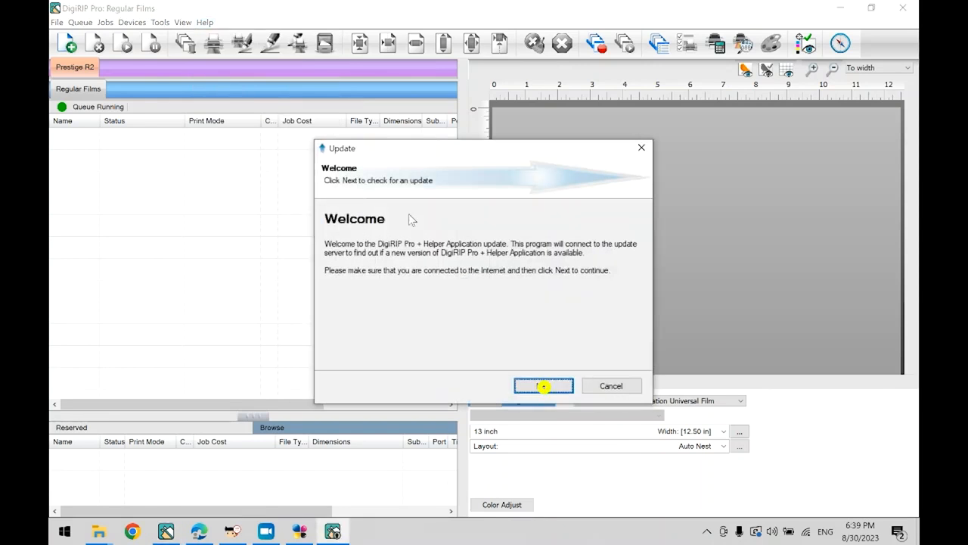
pyautogui.click(542, 386)
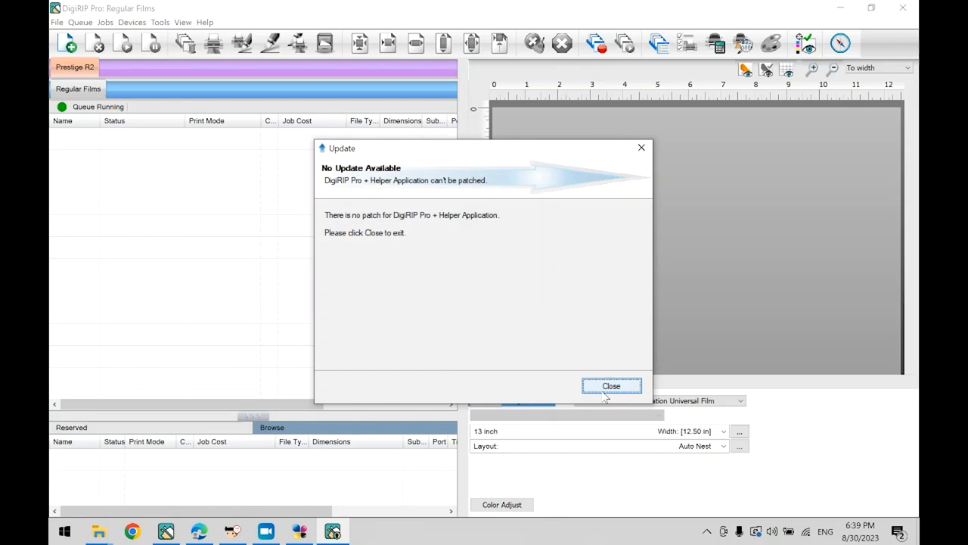
pyautogui.click(605, 392)
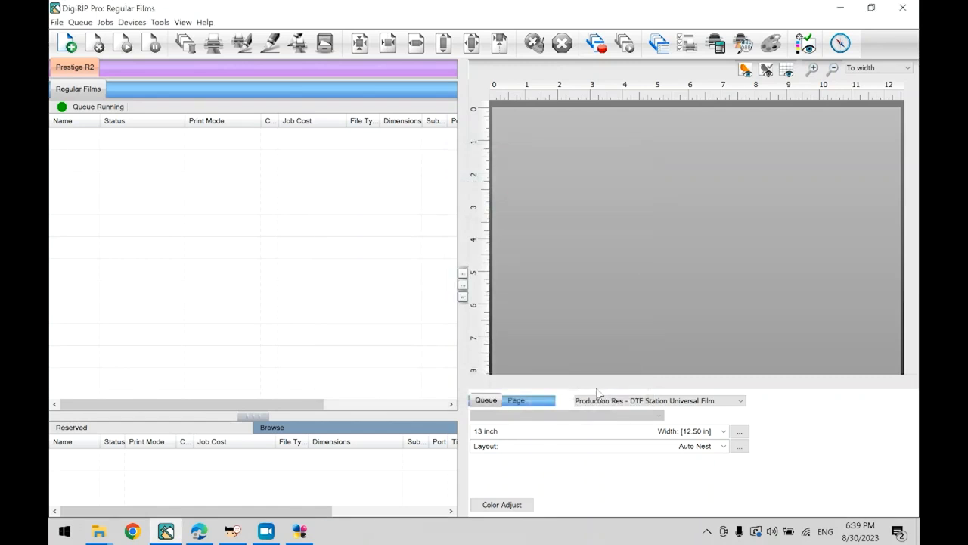
# - Update the DigiRIP Pro license file, then restart the application to apply the new license
pyautogui.click(205, 22)
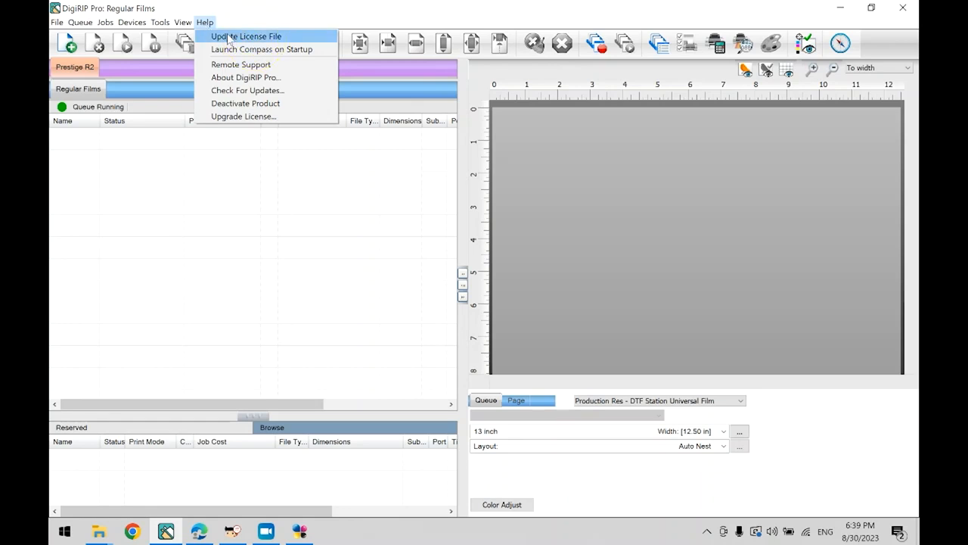
pyautogui.click(228, 38)
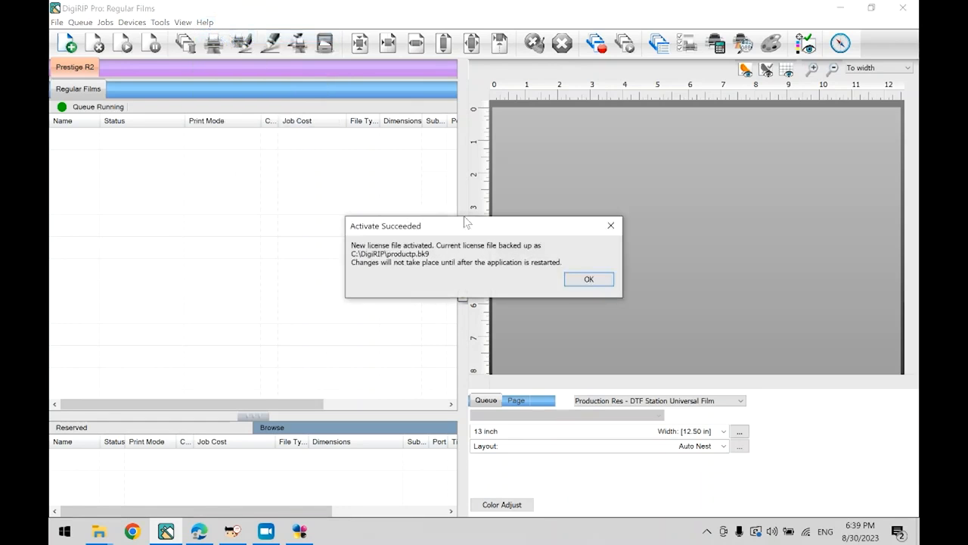
pyautogui.click(584, 279)
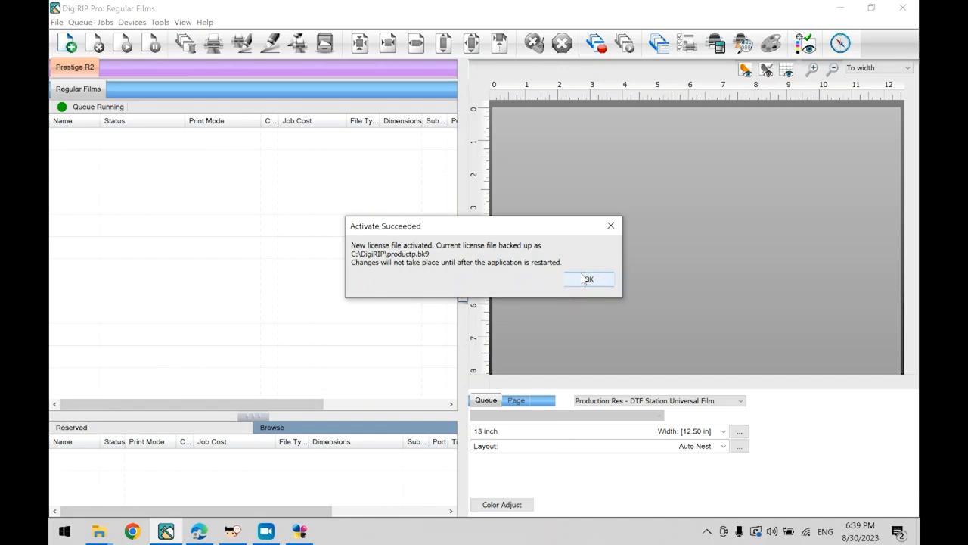
pyautogui.click(903, 7)
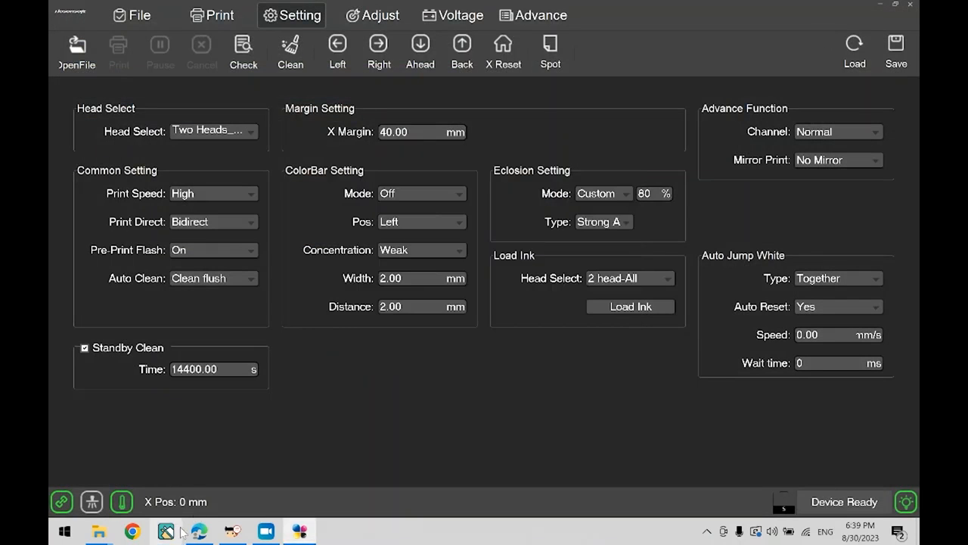
pyautogui.click(166, 530)
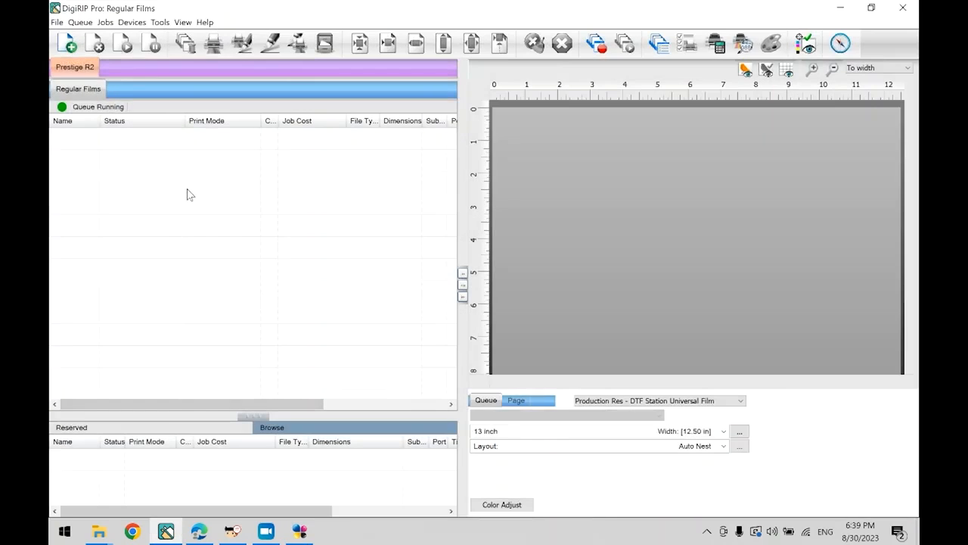
# - Set the Regular Films queue's port to TCP/IP (Network Device) with IP address 127.0.0.1 in the Queue Manager
pyautogui.click(80, 21)
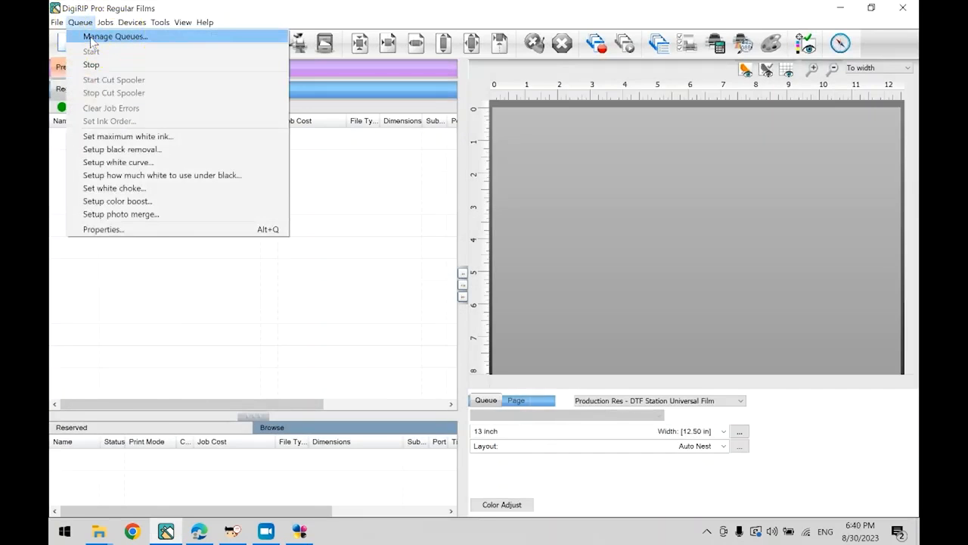
pyautogui.click(90, 38)
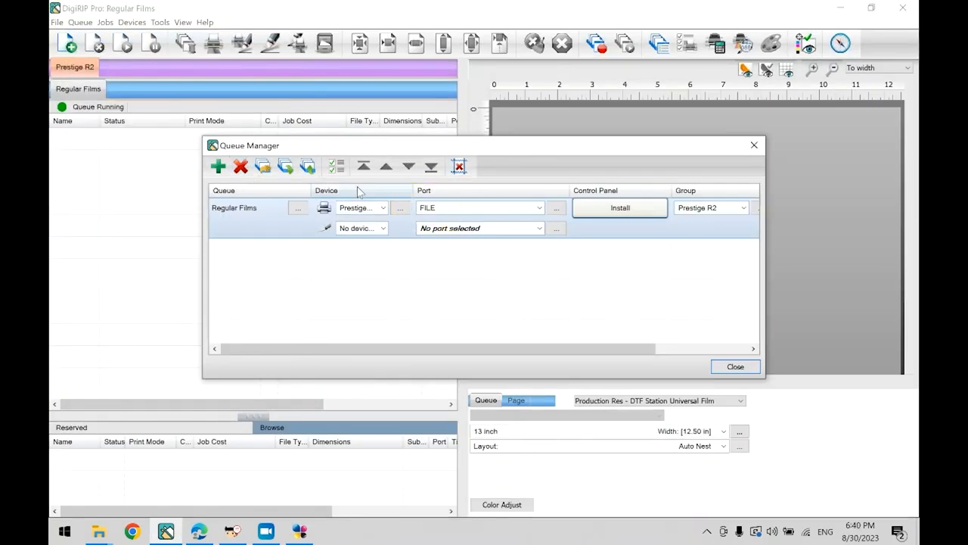
pyautogui.click(463, 208)
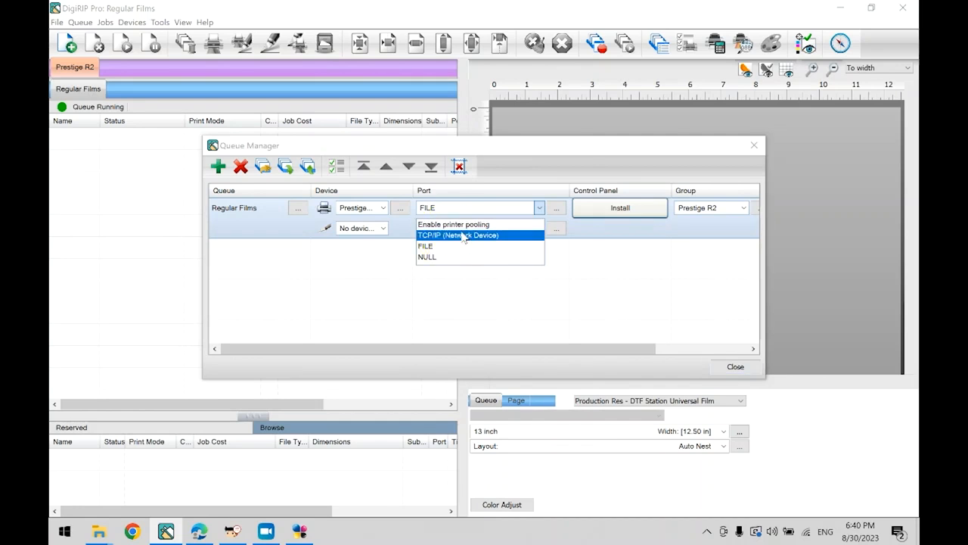
pyautogui.click(463, 235)
pyautogui.click(425, 217)
pyautogui.write('127.0.0.1')
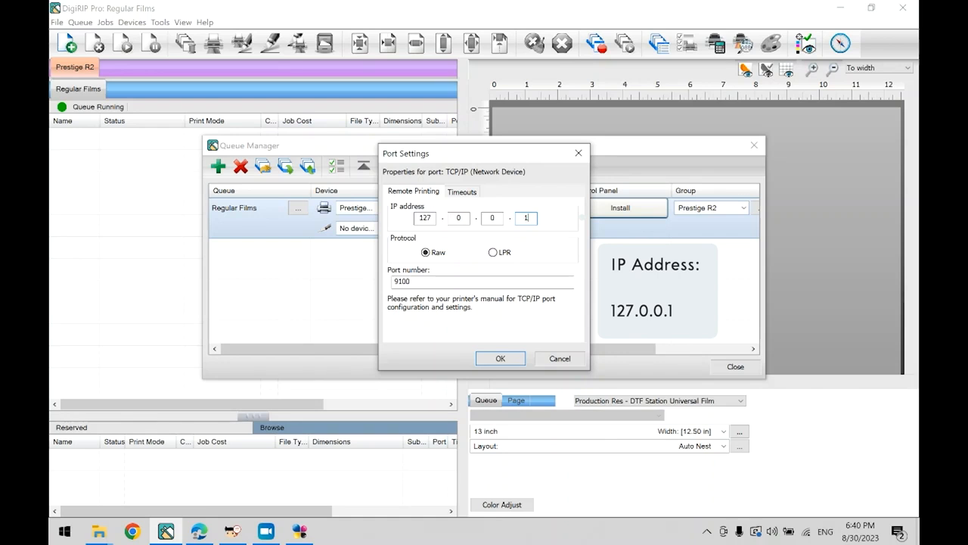
pyautogui.click(499, 359)
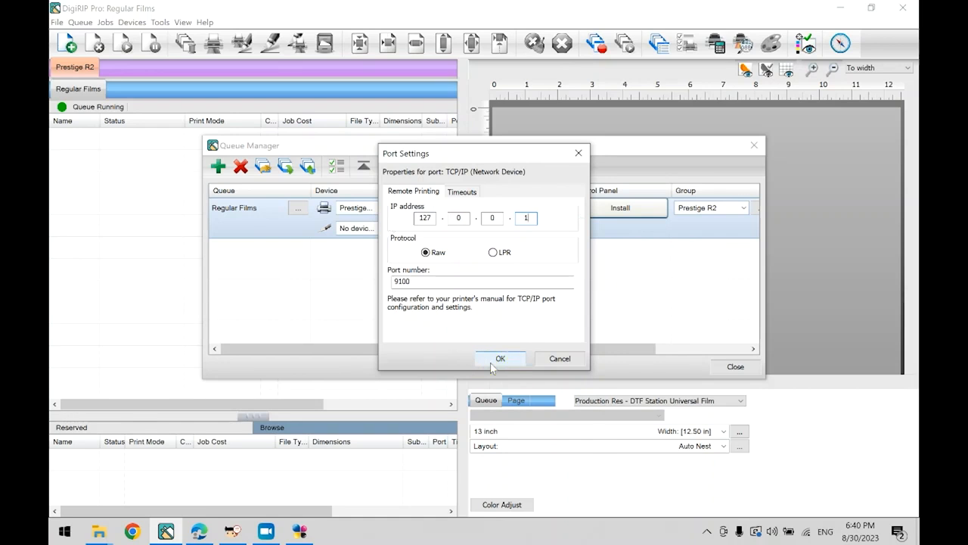
pyautogui.click(735, 366)
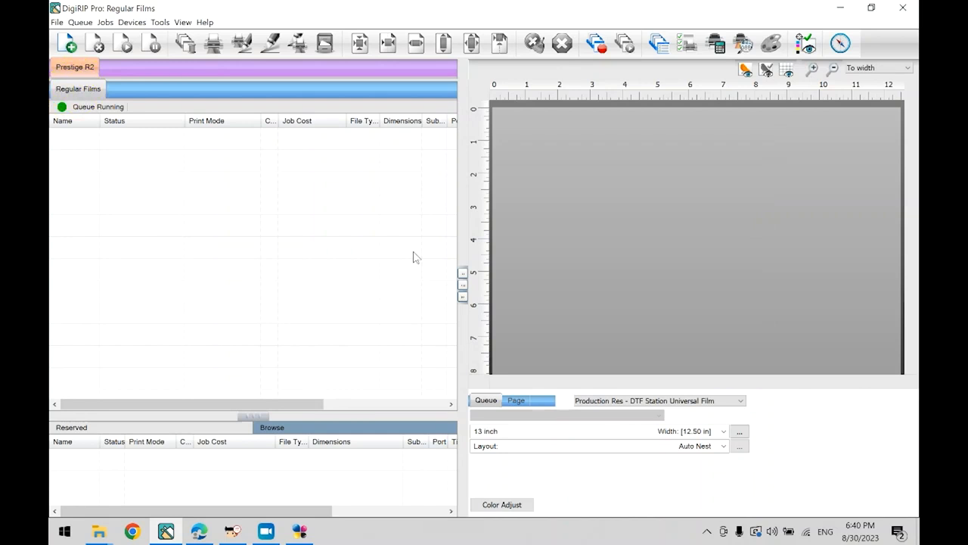
# - Open the Regular Films queue properties and review the available print modes
pyautogui.doubleClick(85, 90)
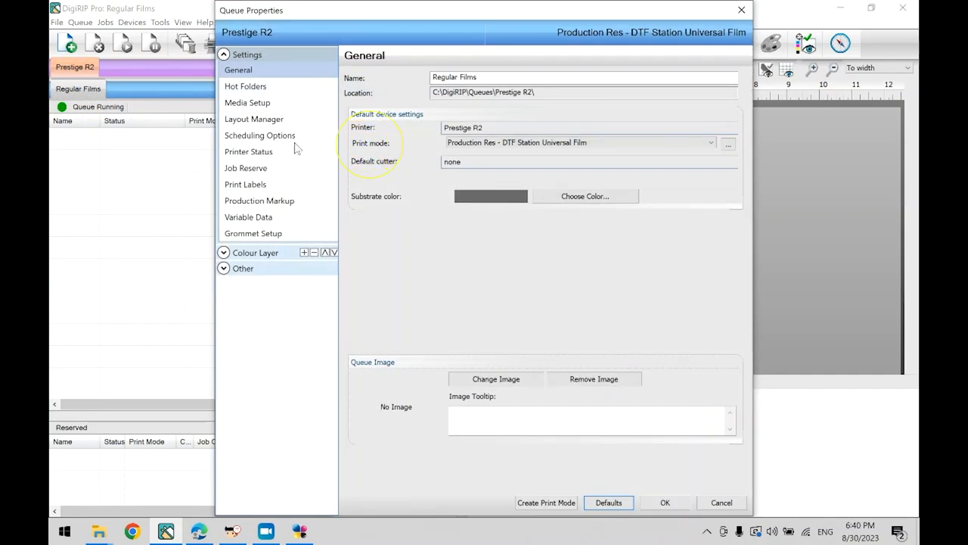
pyautogui.click(470, 144)
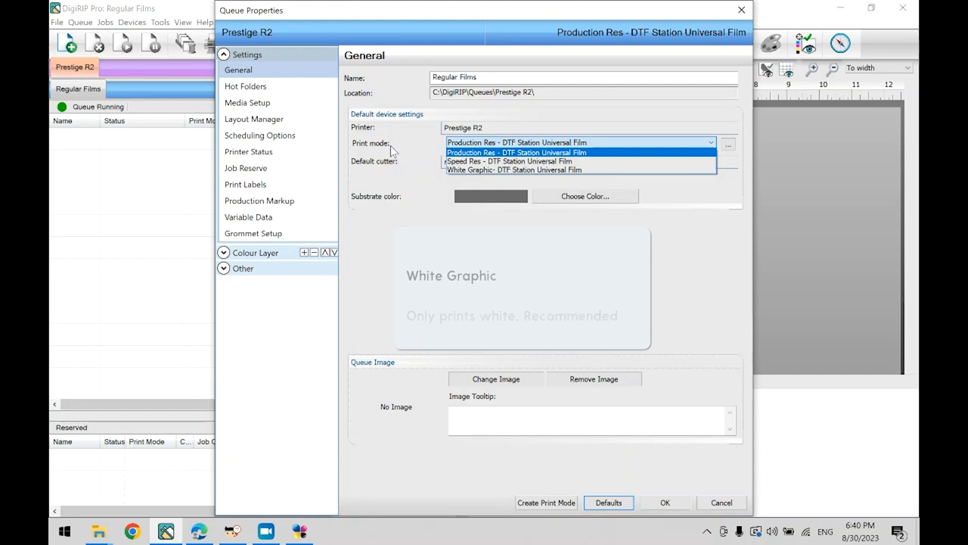
pyautogui.click(280, 111)
# - Inspect the 13 inch roll media's size and margins in the queue's media setup without changing them
pyautogui.click(252, 103)
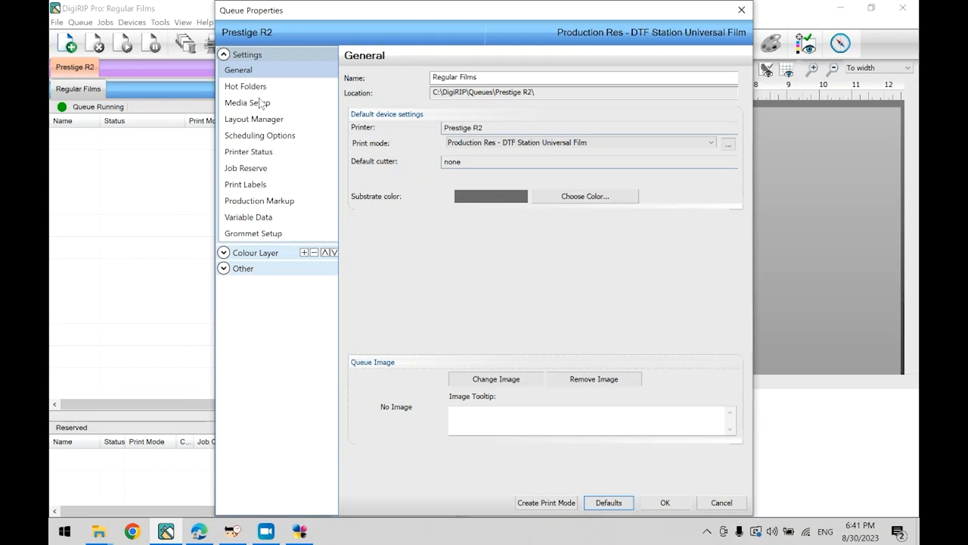
pyautogui.click(253, 104)
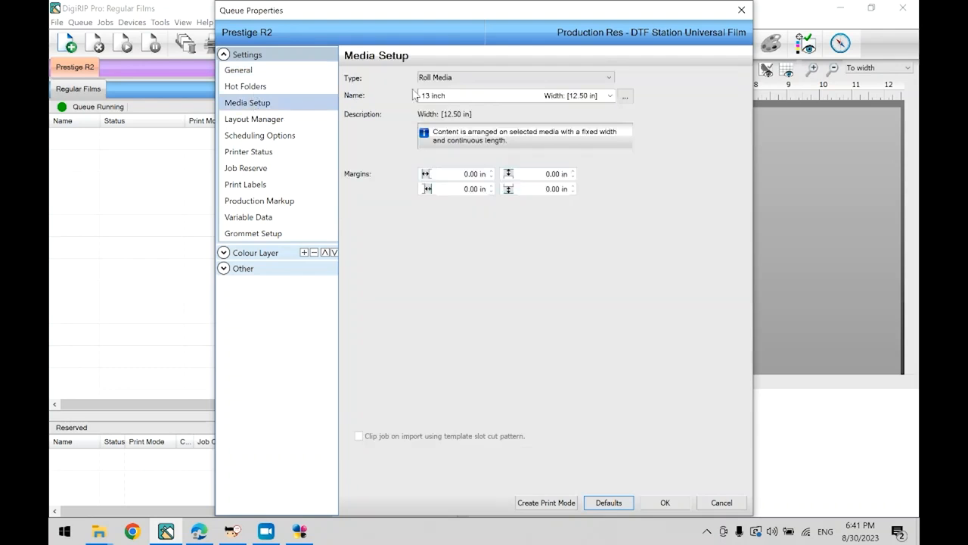
pyautogui.click(624, 97)
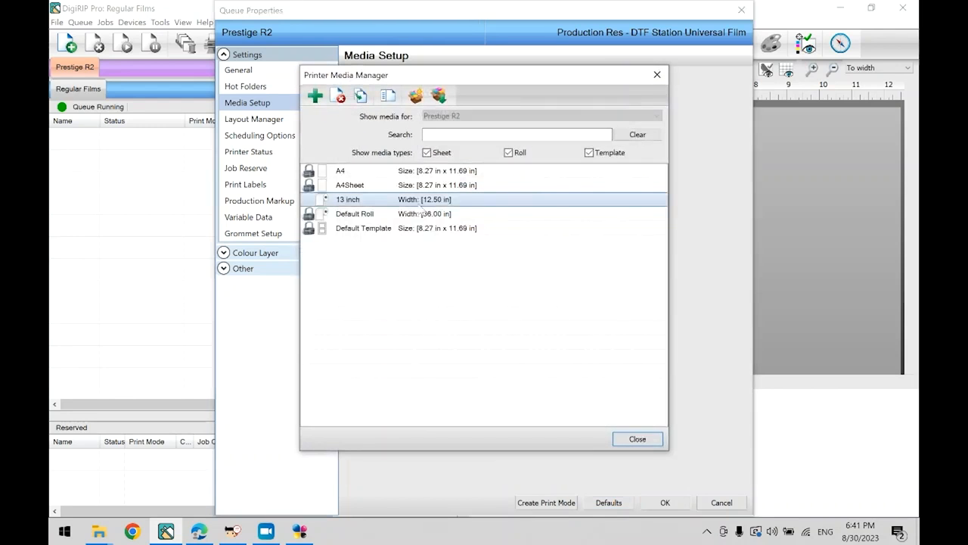
pyautogui.doubleClick(511, 199)
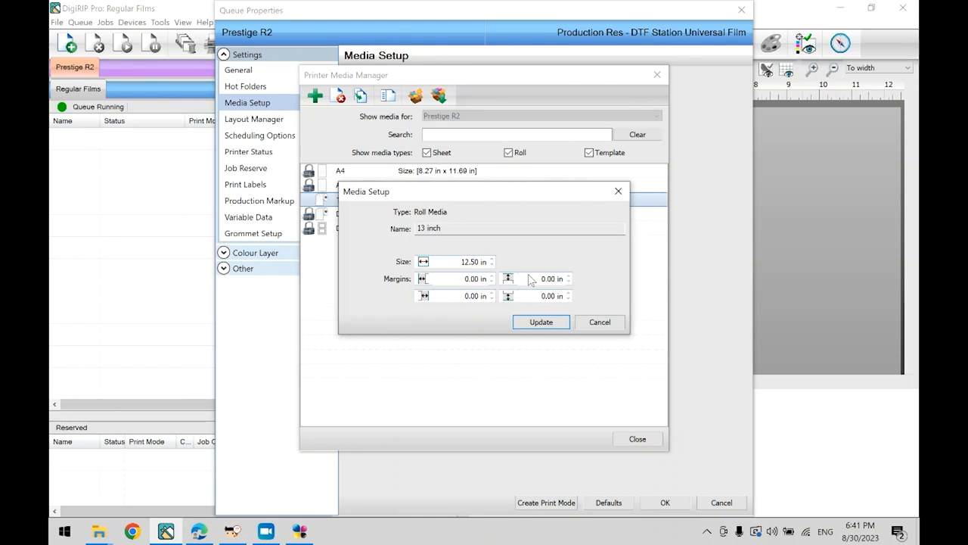
pyautogui.click(618, 192)
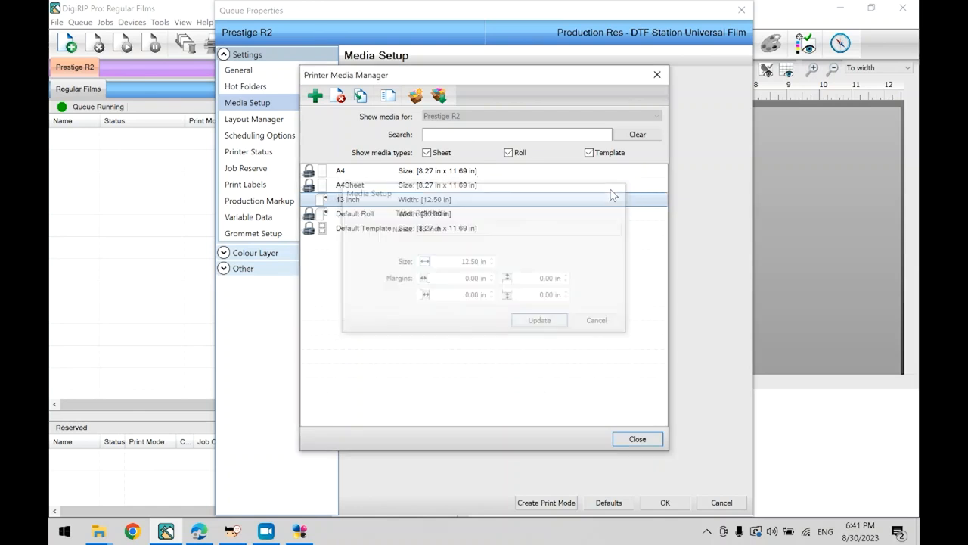
pyautogui.click(636, 439)
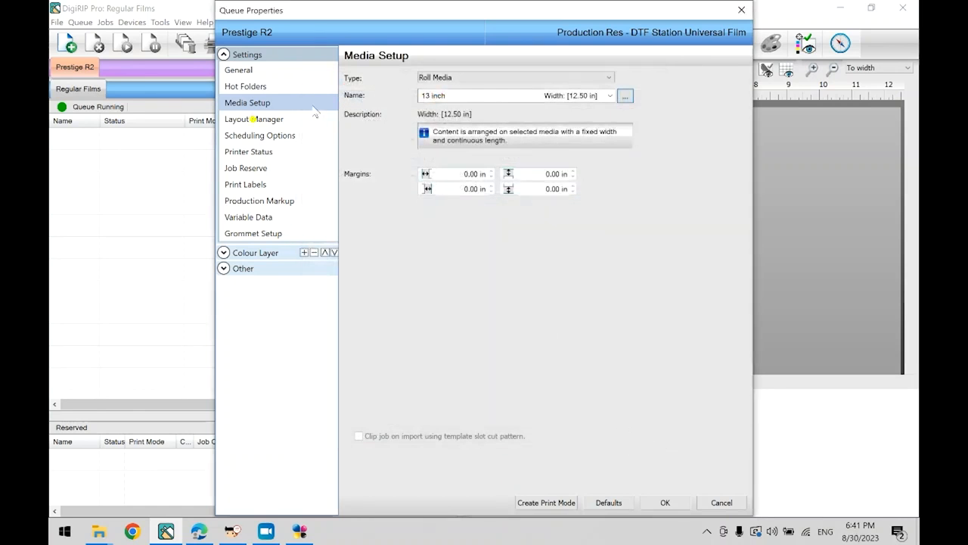
# - Choose Auto Nest as the layout mode in the queue's Layout Manager settings
pyautogui.click(278, 121)
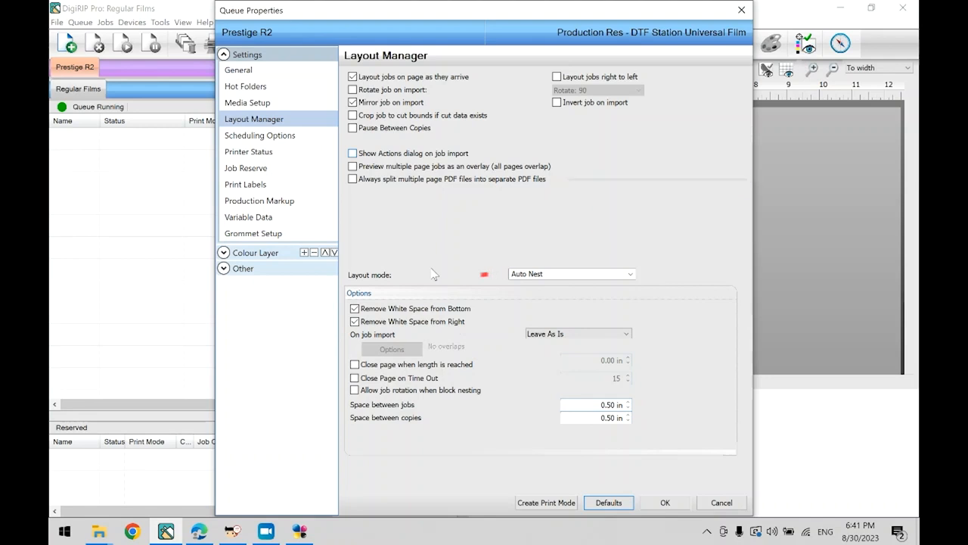
pyautogui.click(631, 274)
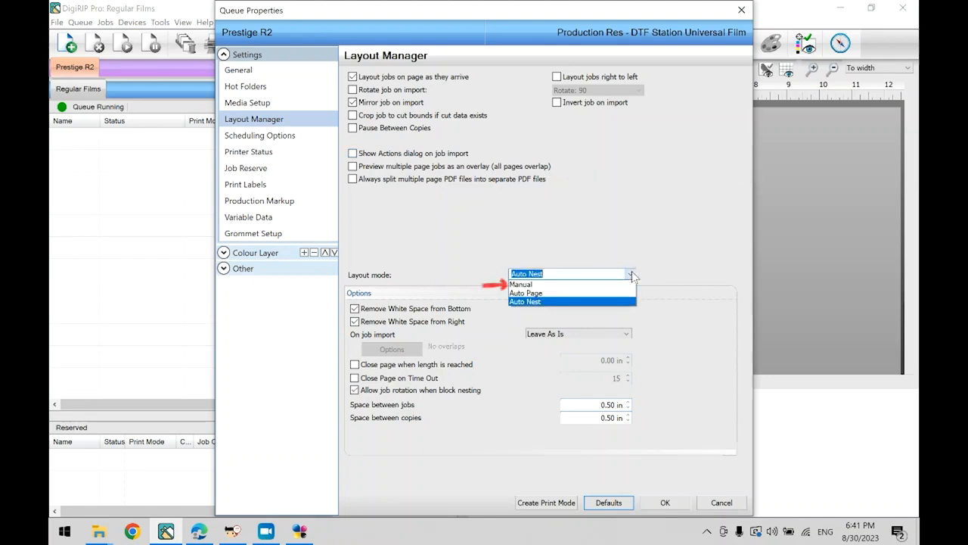
pyautogui.click(573, 302)
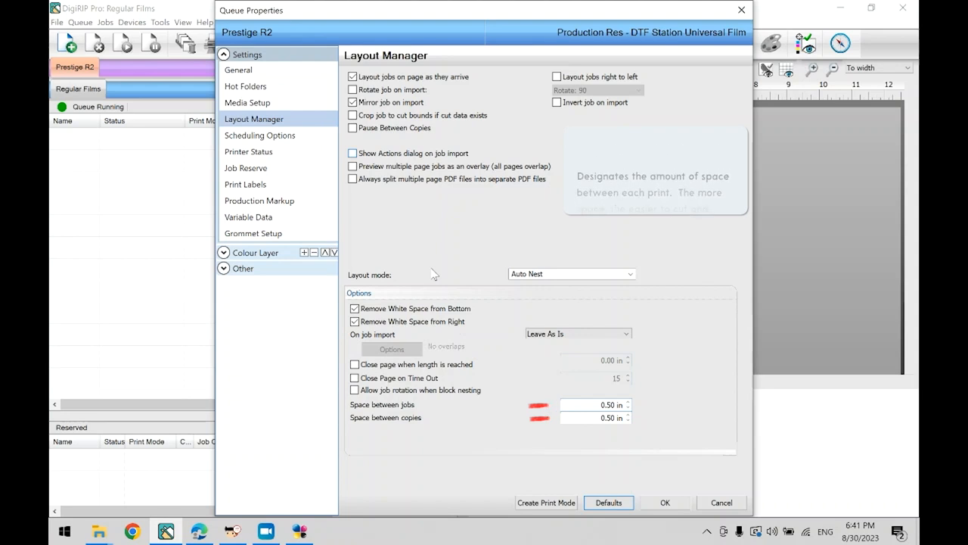
# - Review the colour layer's white underbase and CMYK processing options and the queue's material and ink costing values
pyautogui.click(255, 252)
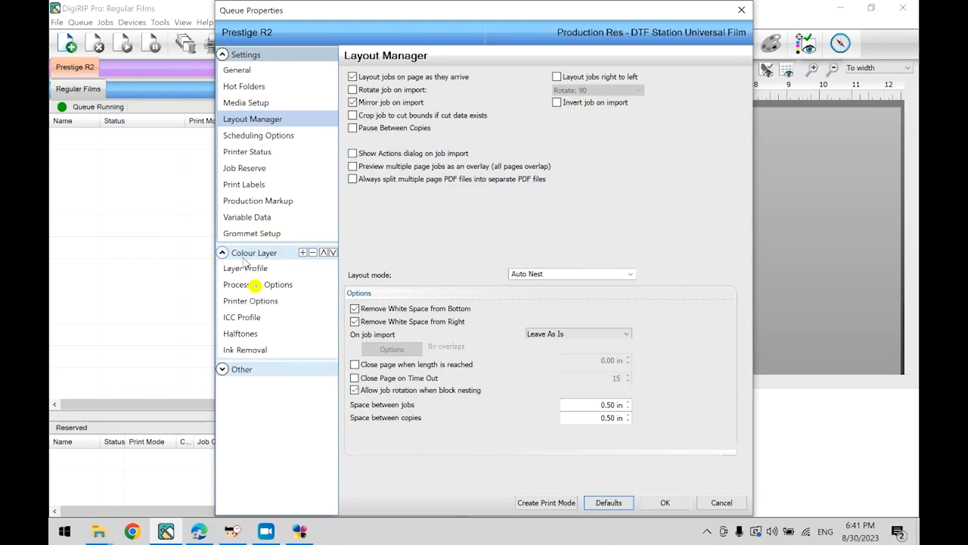
pyautogui.click(256, 284)
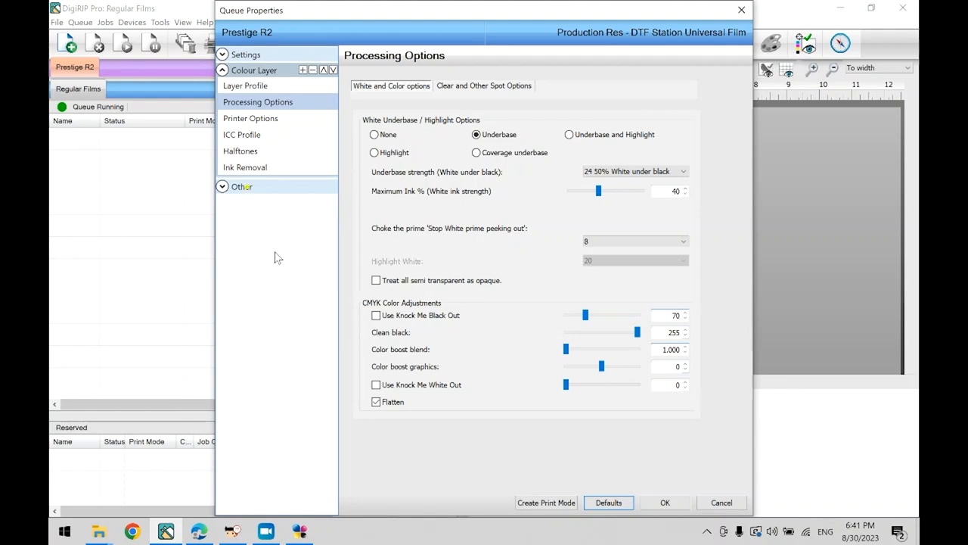
pyautogui.click(246, 187)
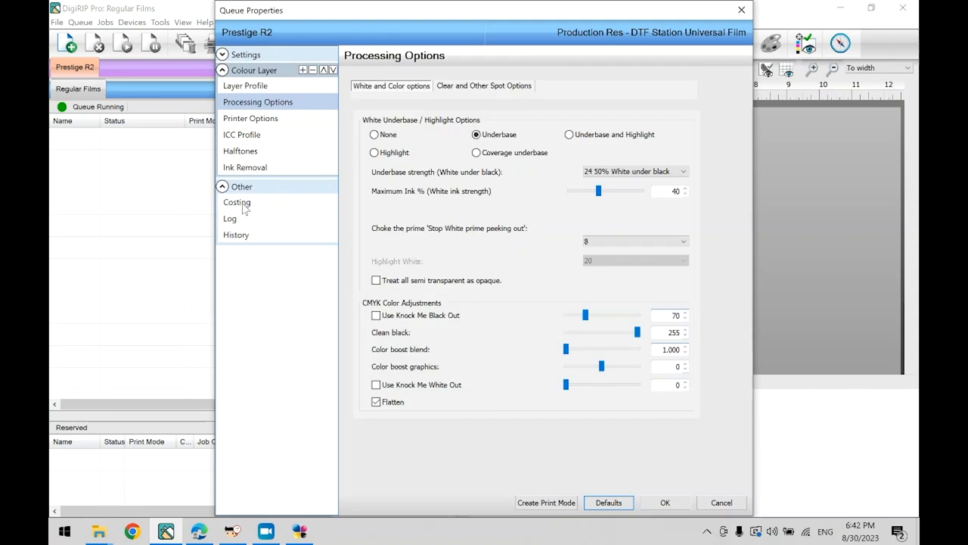
pyautogui.click(242, 205)
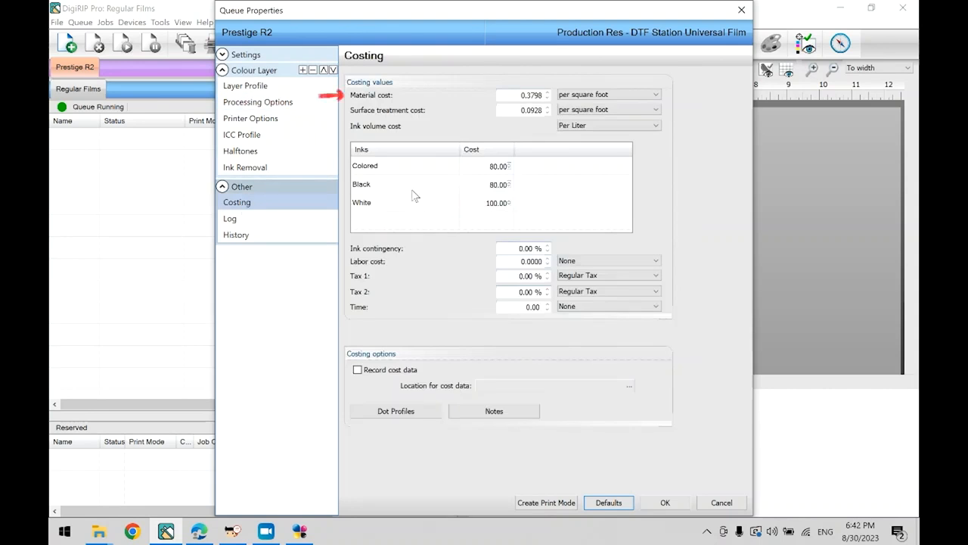